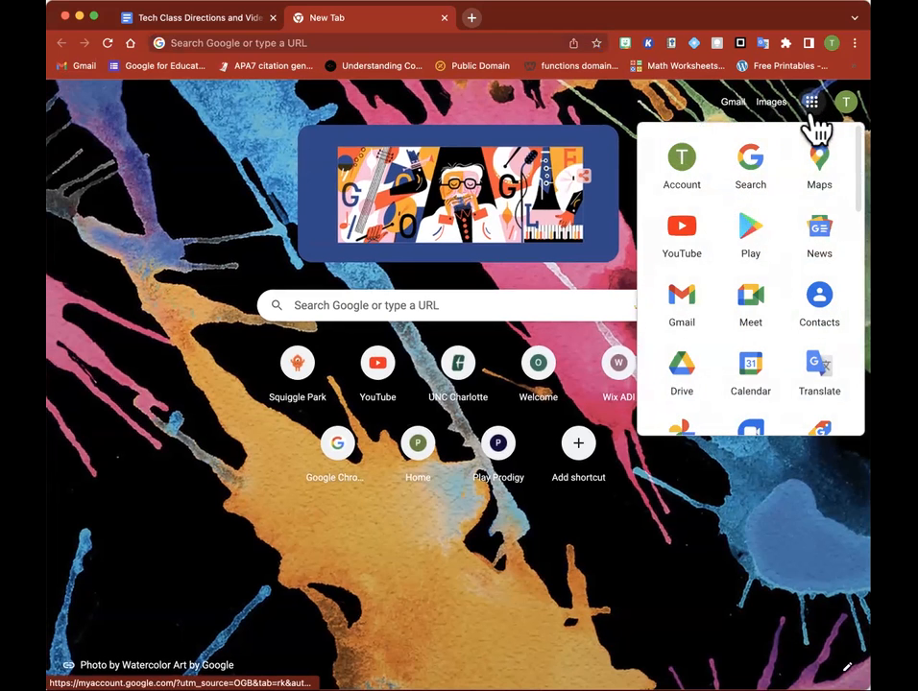
Open Google Drive and look through the folders and files in My Drive
{"action": "left_click", "coordinate": [680, 370]}
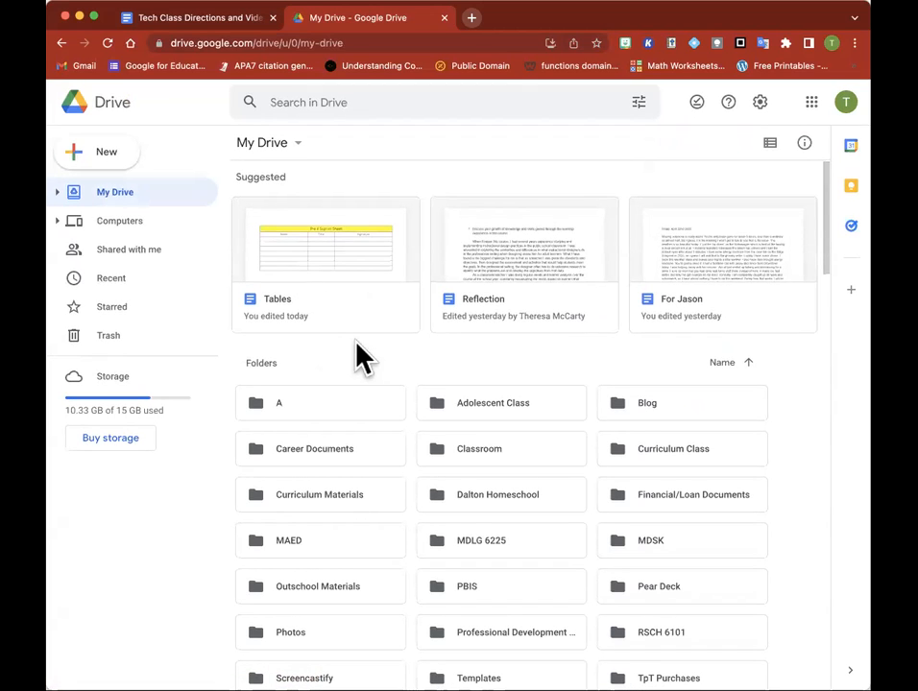
{"action": "scroll", "coordinate": [356, 344], "scroll_direction": "down", "scroll_amount": 3}
{"action": "scroll", "coordinate": [357, 357], "scroll_direction": "down", "scroll_amount": 4}
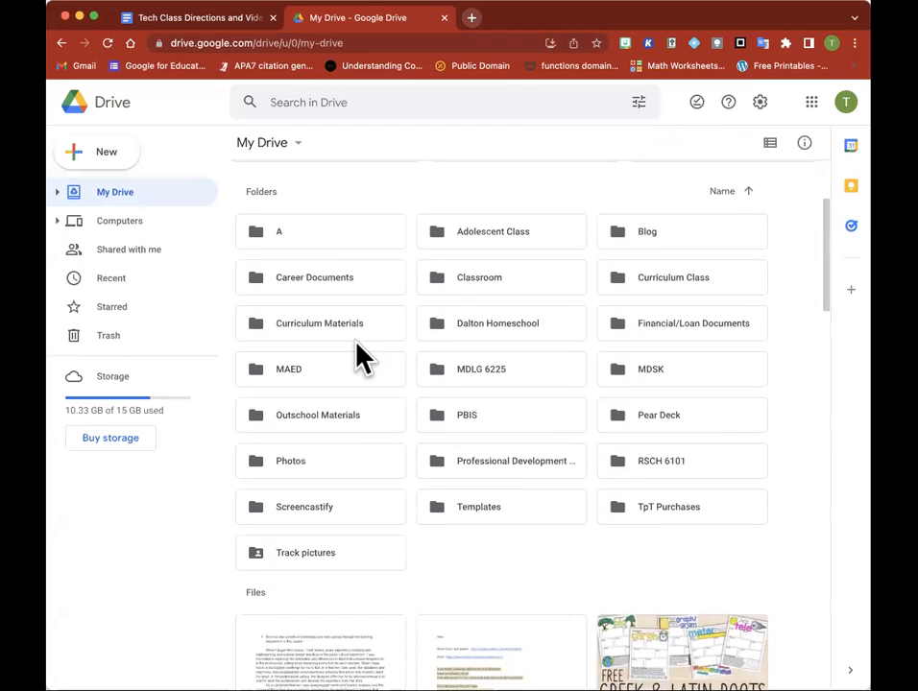
{"action": "scroll", "coordinate": [357, 357], "scroll_direction": "down", "scroll_amount": 10}
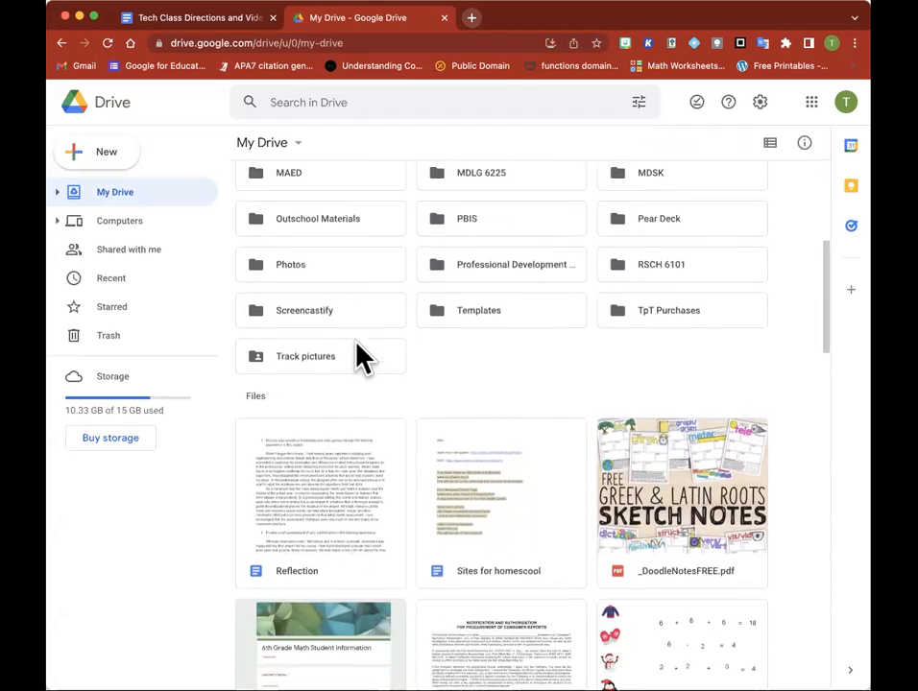
{"action": "scroll", "coordinate": [357, 346], "scroll_direction": "down", "scroll_amount": 20}
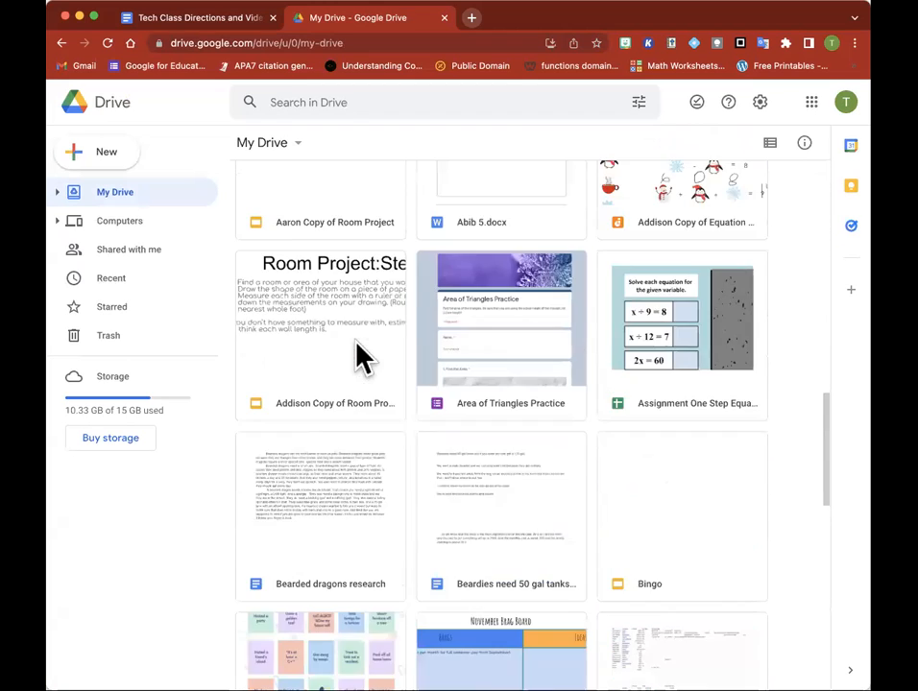
{"action": "scroll", "coordinate": [358, 357], "scroll_direction": "up", "scroll_amount": 20}
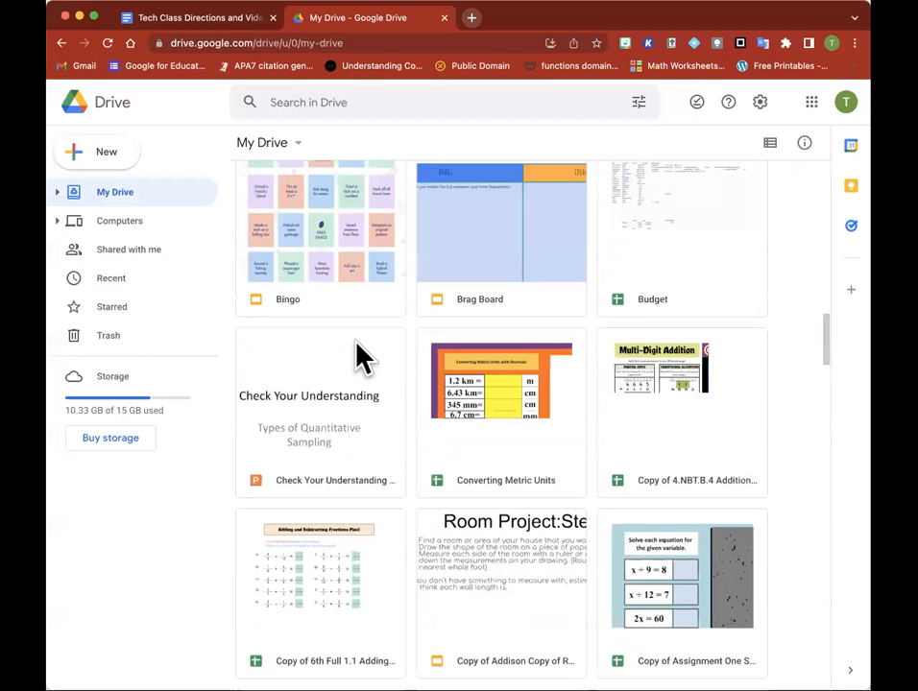
{"action": "scroll", "coordinate": [357, 357], "scroll_direction": "up", "scroll_amount": 8}
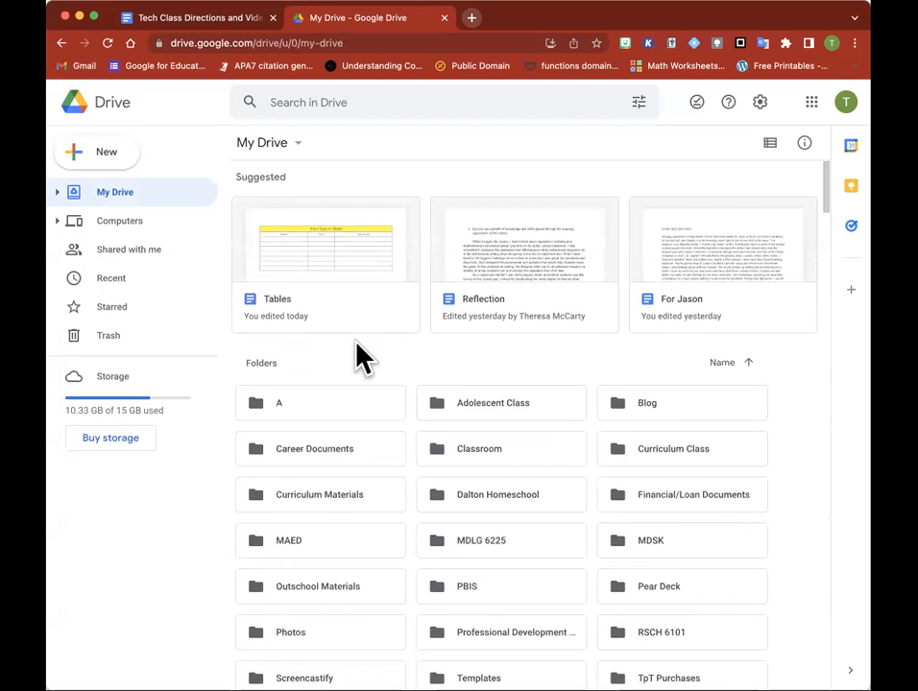
{"action": "scroll", "coordinate": [357, 358], "scroll_direction": "down", "scroll_amount": 1}
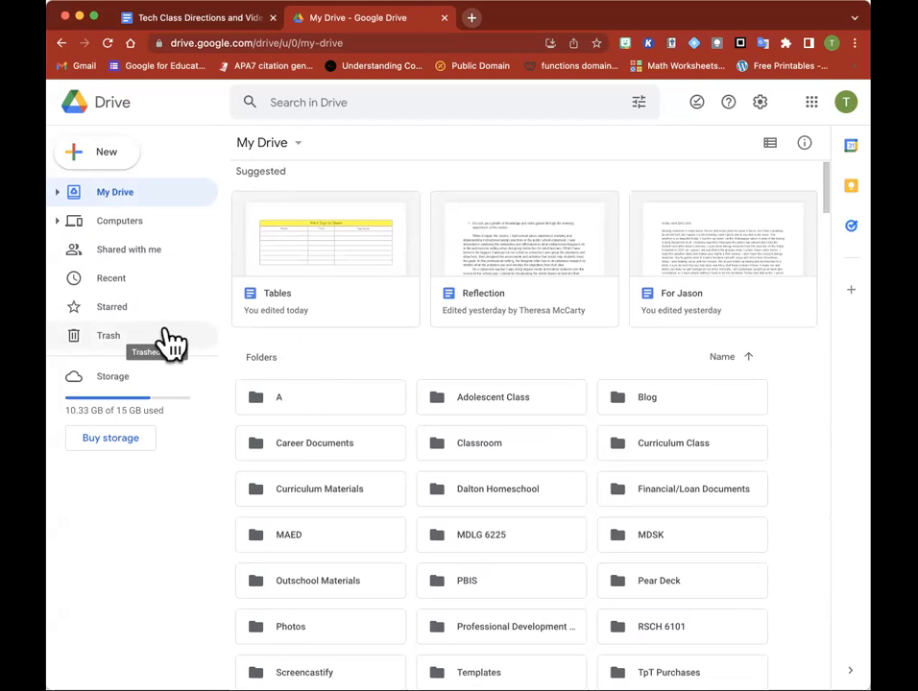
View the items under Shared with me and return to My Drive
{"action": "left_click", "coordinate": [109, 267]}
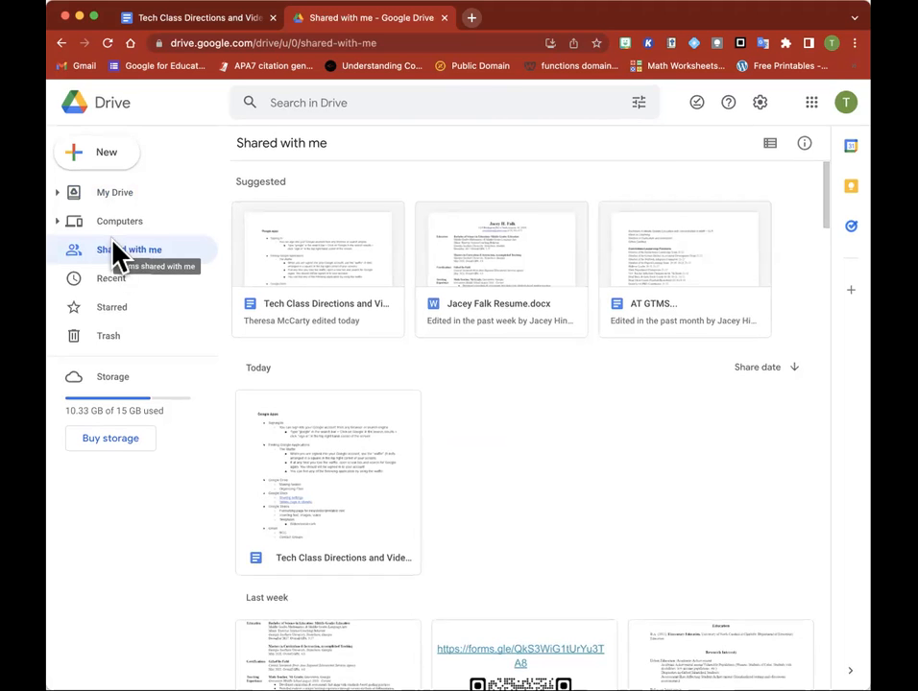
{"action": "left_click", "coordinate": [110, 197]}
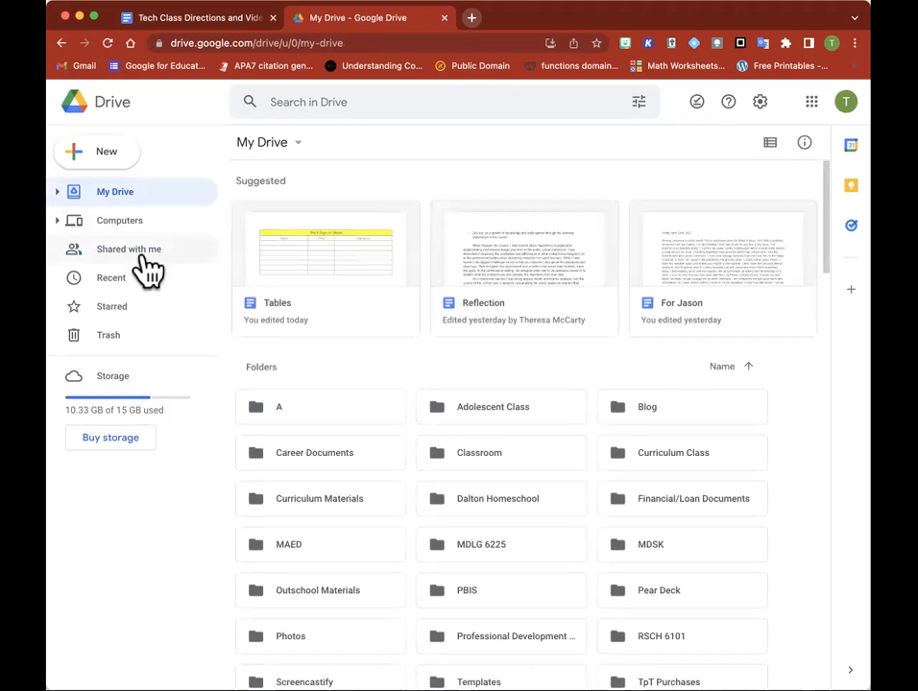
{"action": "scroll", "coordinate": [275, 369], "scroll_direction": "down", "scroll_amount": 1}
{"action": "scroll", "coordinate": [275, 369], "scroll_direction": "up", "scroll_amount": 1}
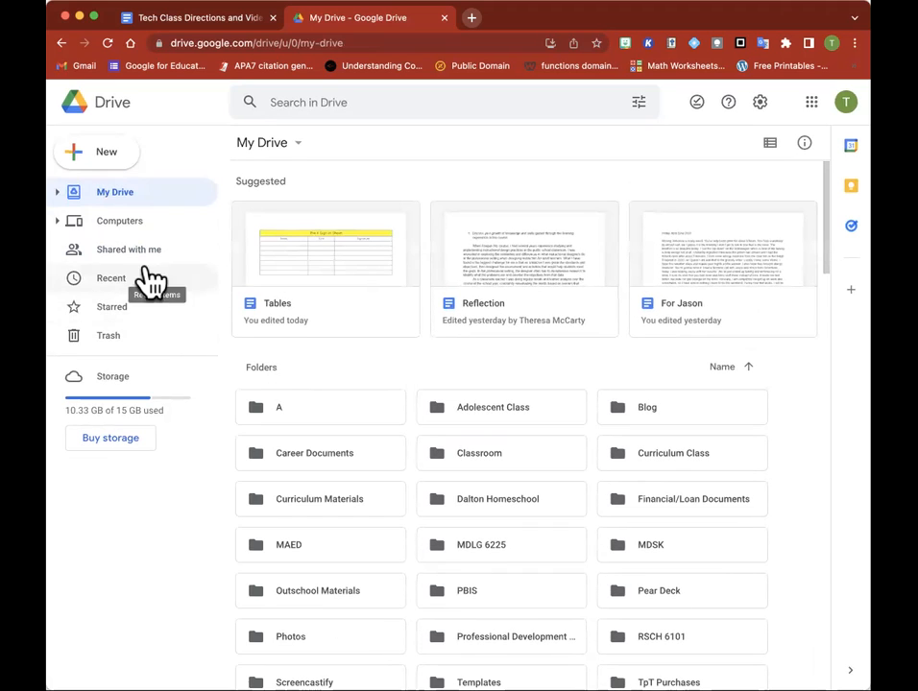
Create a new folder named 1 in My Drive
{"action": "left_click", "coordinate": [104, 156]}
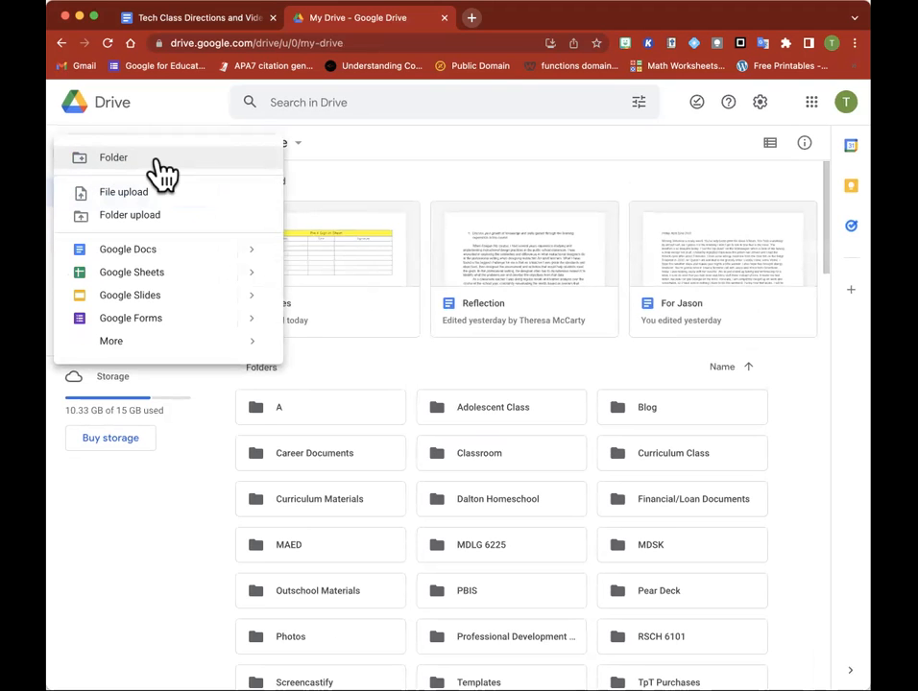
{"action": "left_click", "coordinate": [156, 161]}
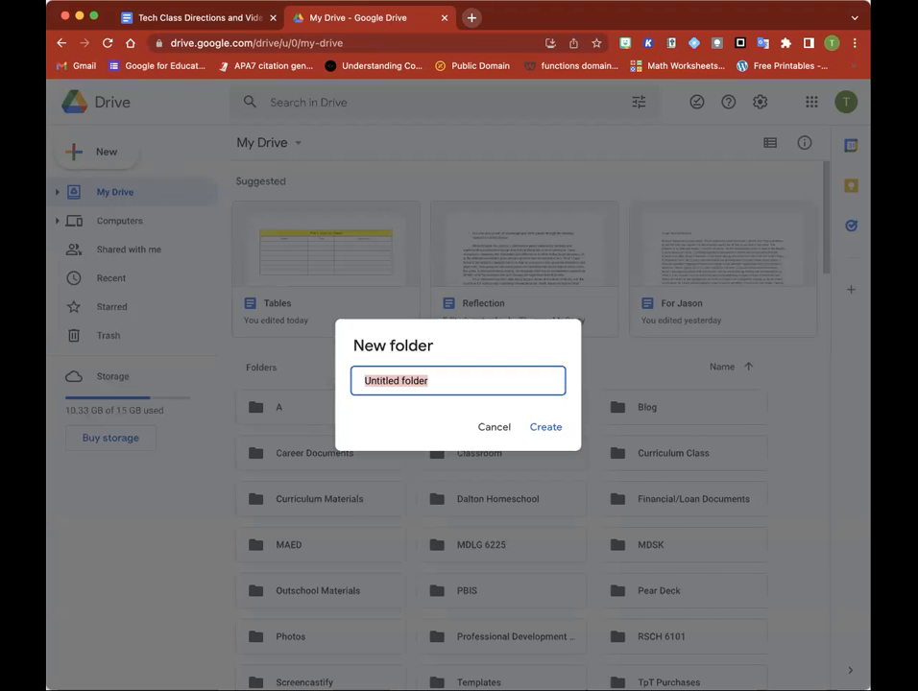
{"action": "type", "text": "1"}
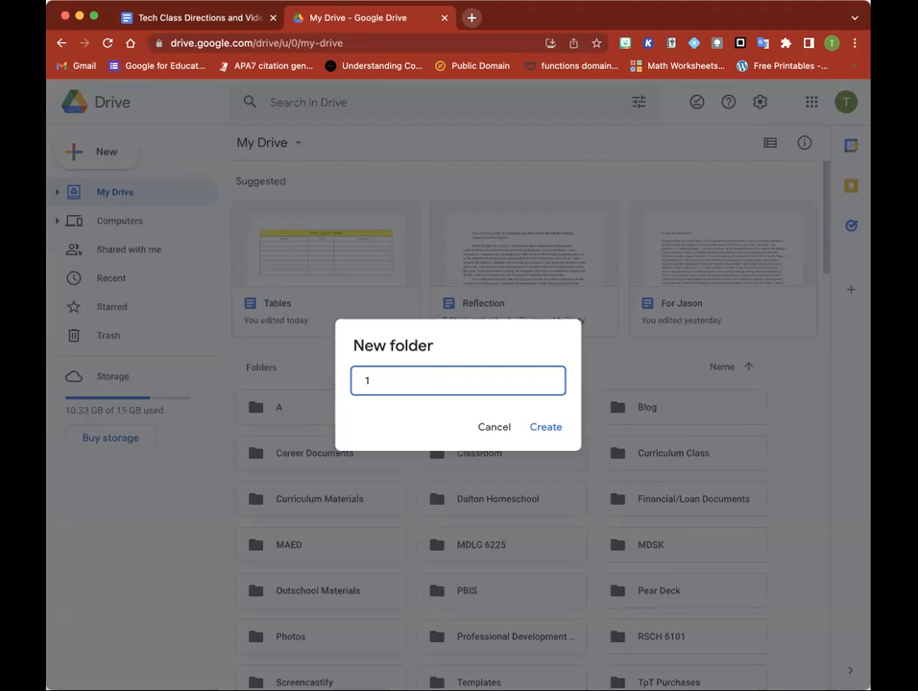
{"action": "left_click", "coordinate": [544, 432]}
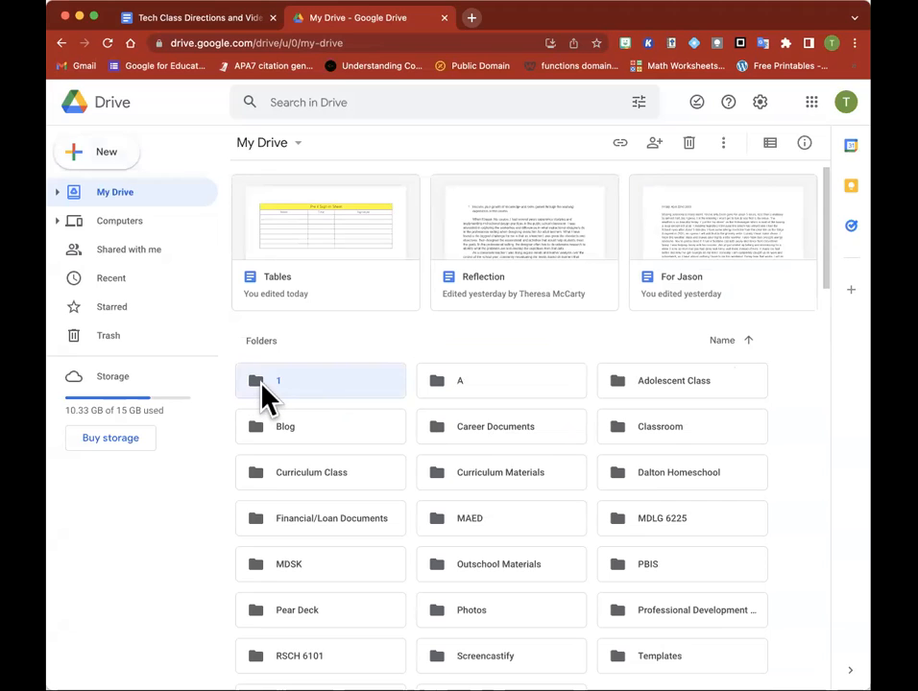
{"action": "left_click", "coordinate": [345, 345]}
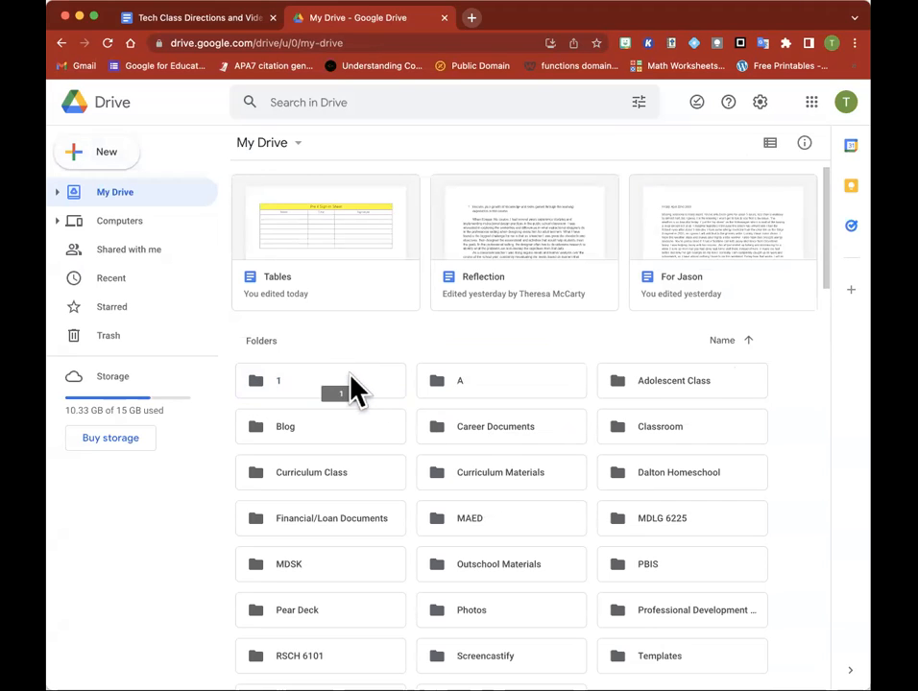
Change the color of folder 1 to orange
{"action": "left_click", "coordinate": [298, 382]}
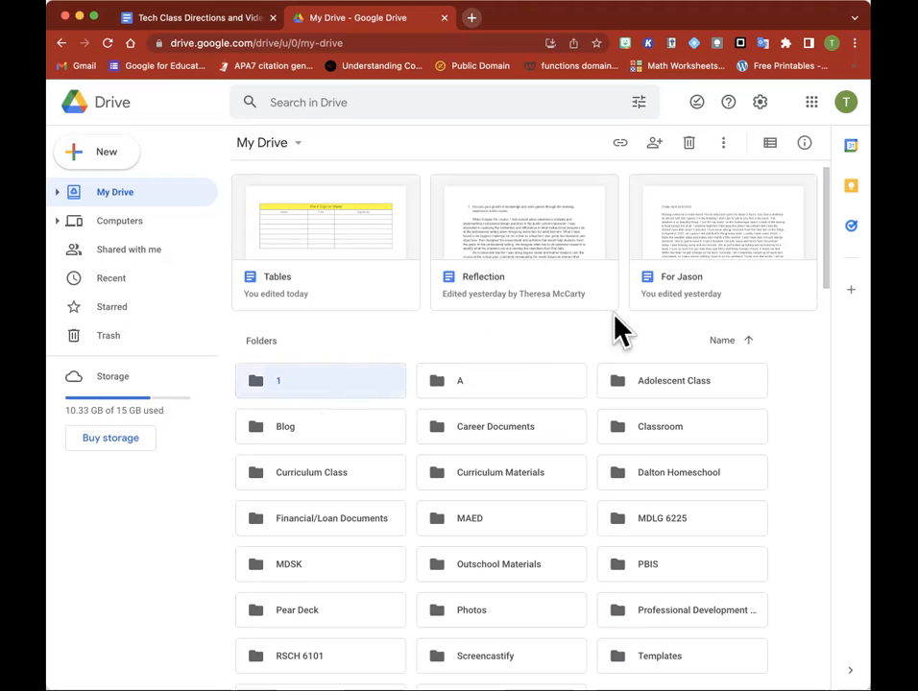
{"action": "left_click", "coordinate": [724, 146]}
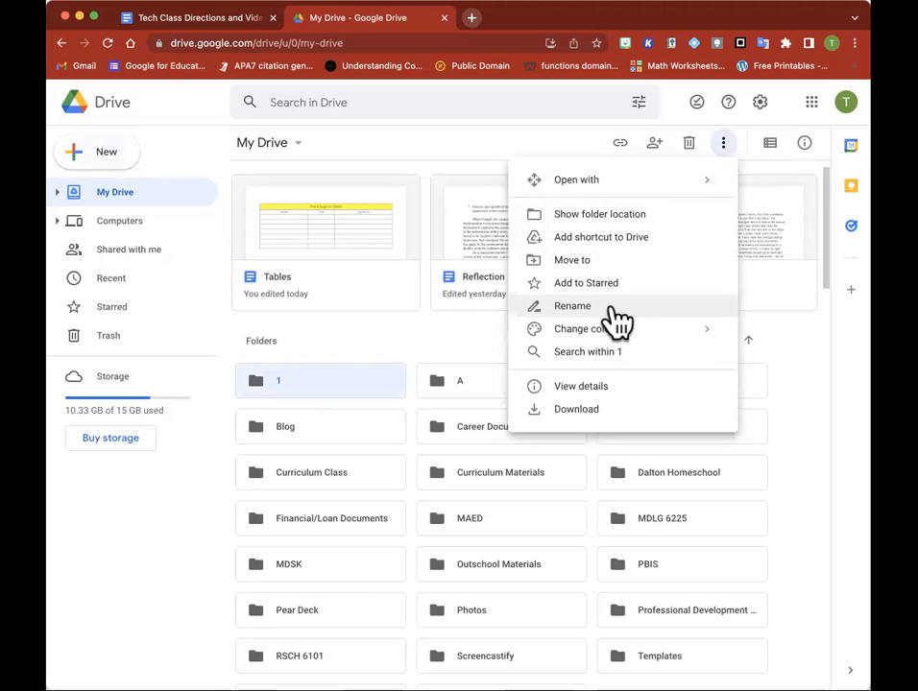
{"action": "mouse_move", "coordinate": [619, 334]}
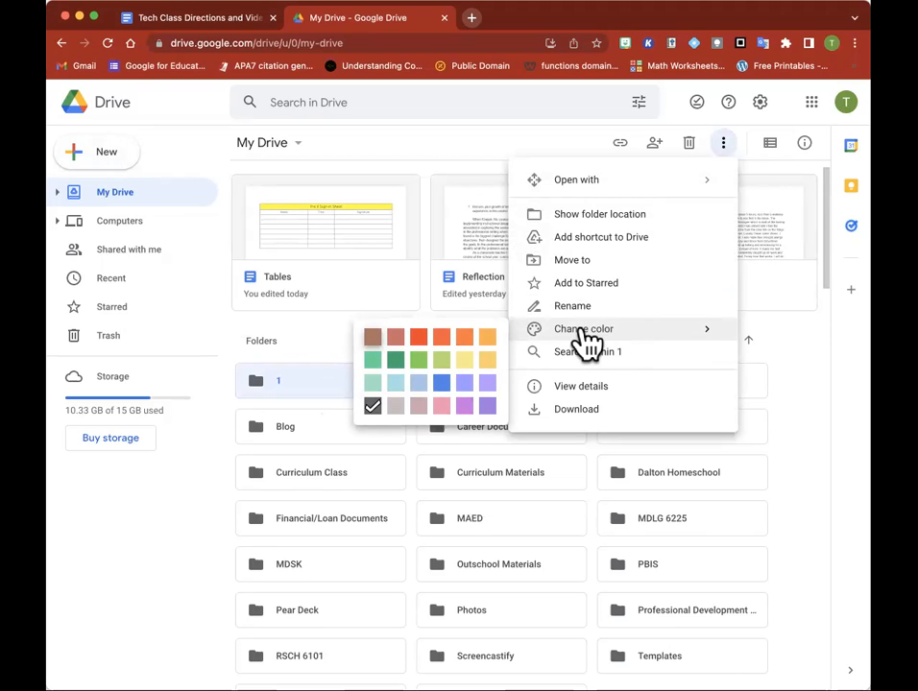
{"action": "left_click", "coordinate": [467, 339]}
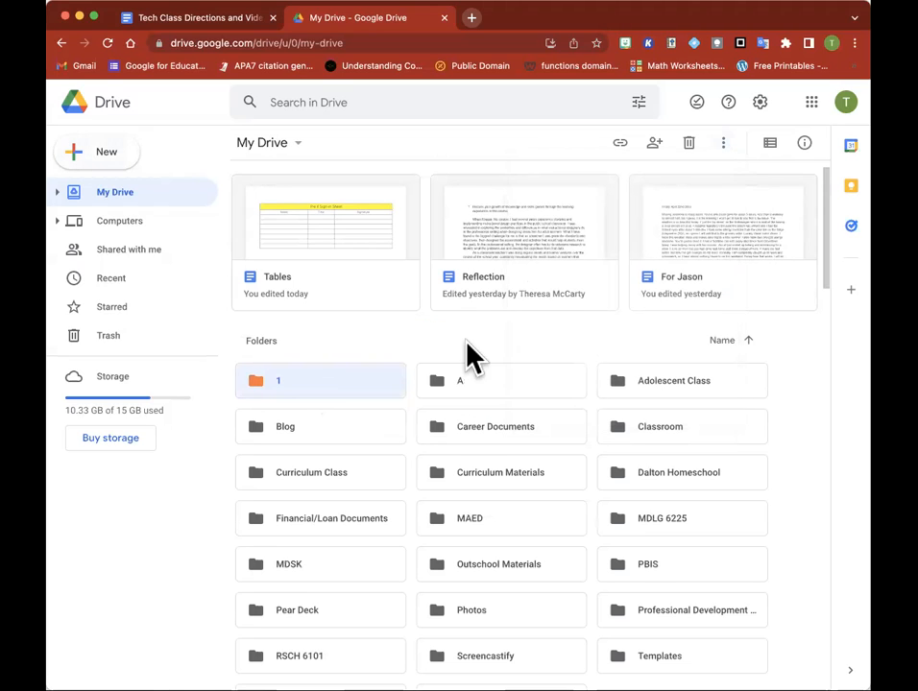
{"action": "left_click_drag", "start_coordinate": [359, 381], "coordinate": [367, 373]}
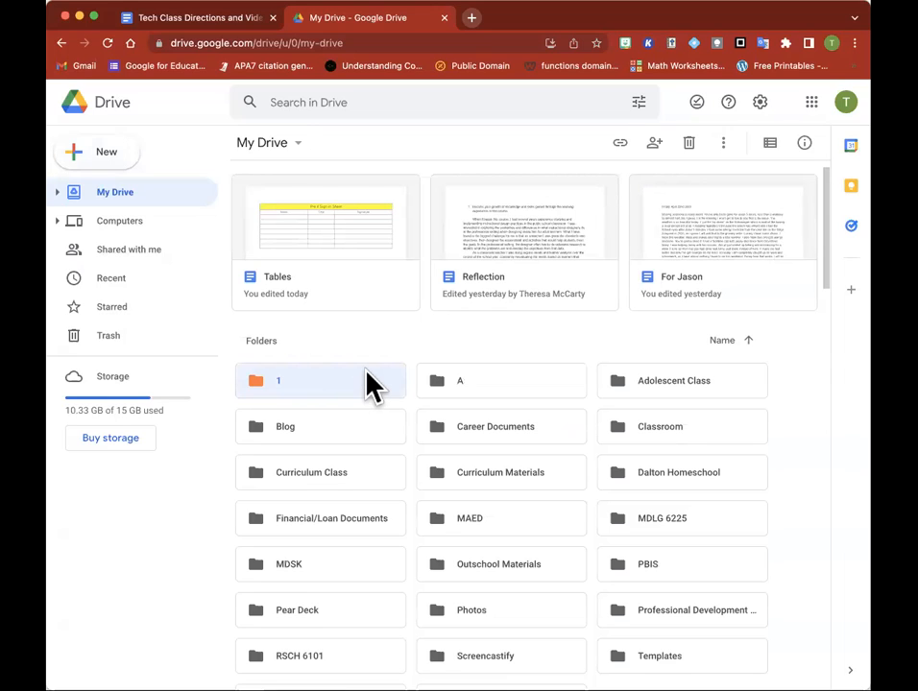
{"action": "left_click_drag", "start_coordinate": [361, 381], "coordinate": [361, 378]}
Move folder A from My Drive to the trash
{"action": "left_click", "coordinate": [448, 340]}
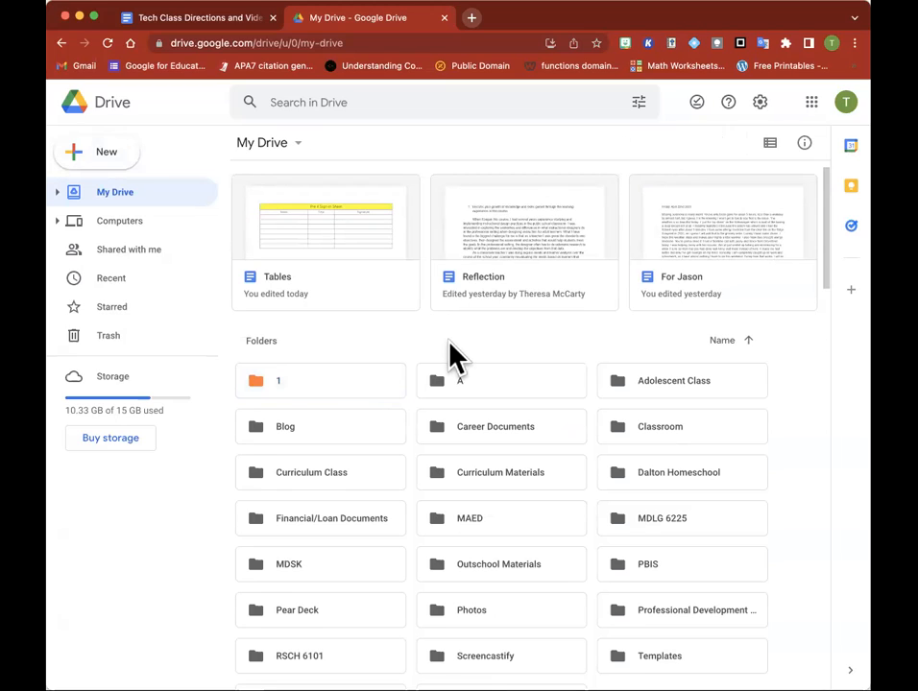
{"action": "left_click", "coordinate": [492, 389]}
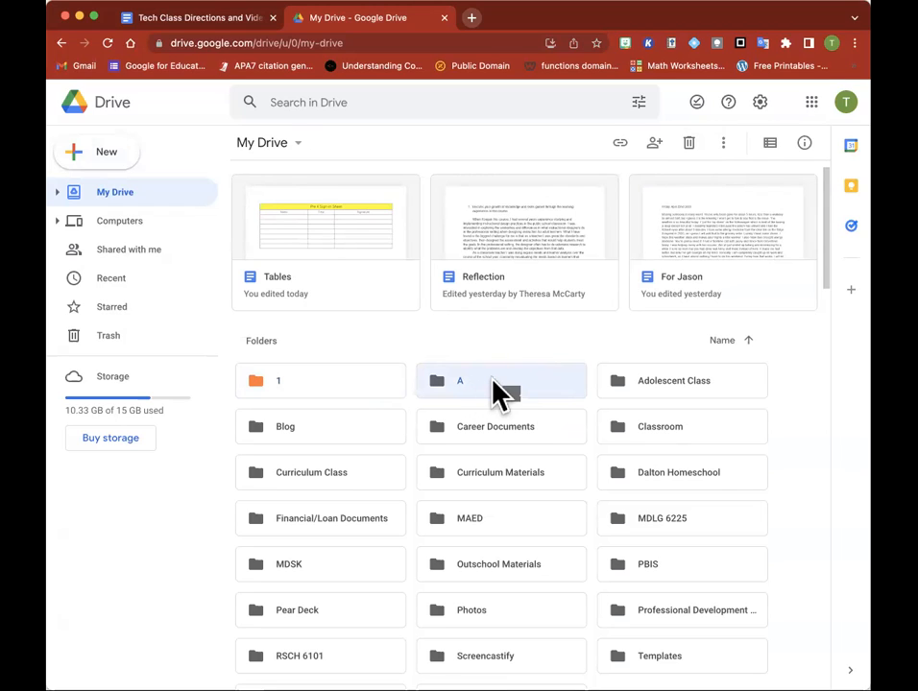
{"action": "left_click_drag", "start_coordinate": [495, 391], "coordinate": [100, 351]}
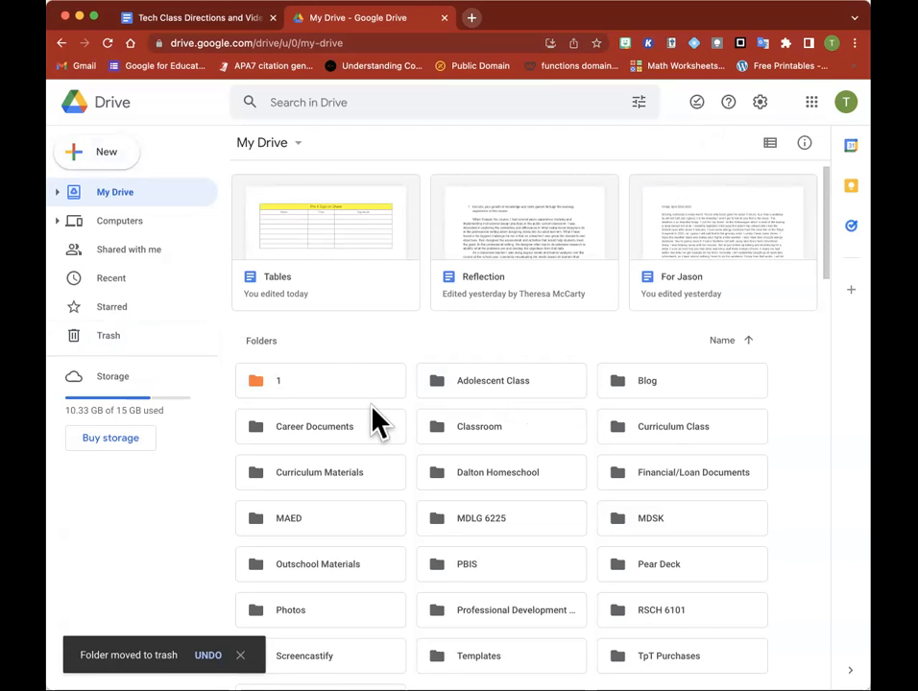
Move the document "Sites for homescool" from My Drive into folder 1
{"action": "scroll", "coordinate": [374, 422], "scroll_direction": "down", "scroll_amount": 3}
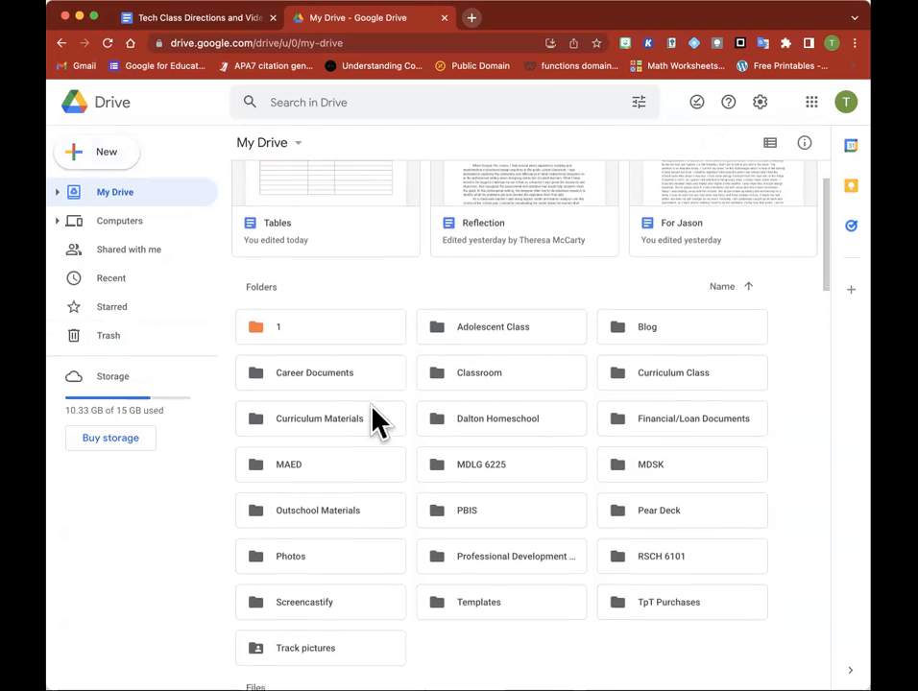
{"action": "scroll", "coordinate": [374, 423], "scroll_direction": "down", "scroll_amount": 5}
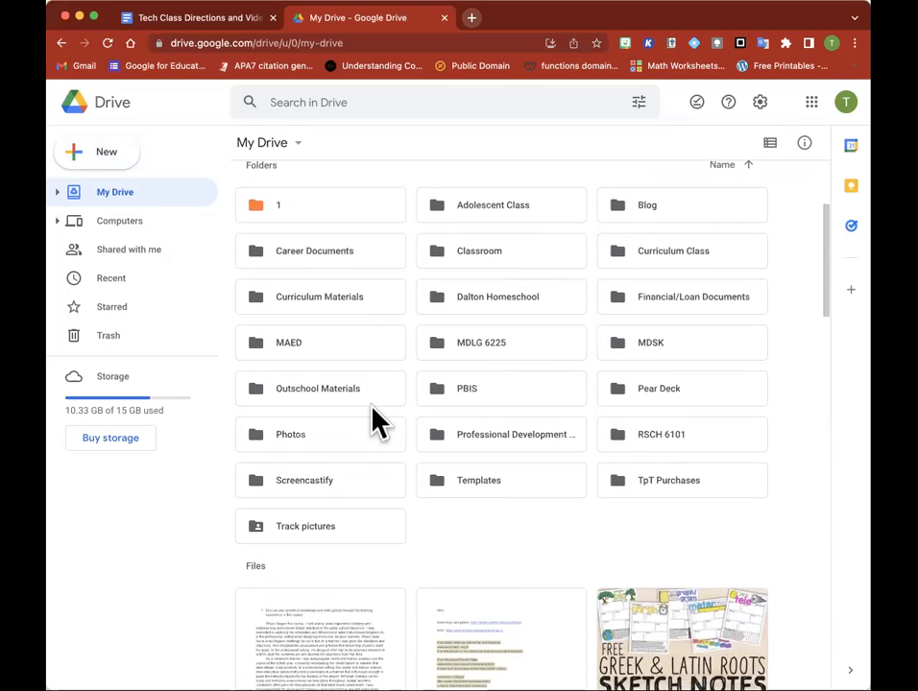
{"action": "scroll", "coordinate": [374, 423], "scroll_direction": "down", "scroll_amount": 1}
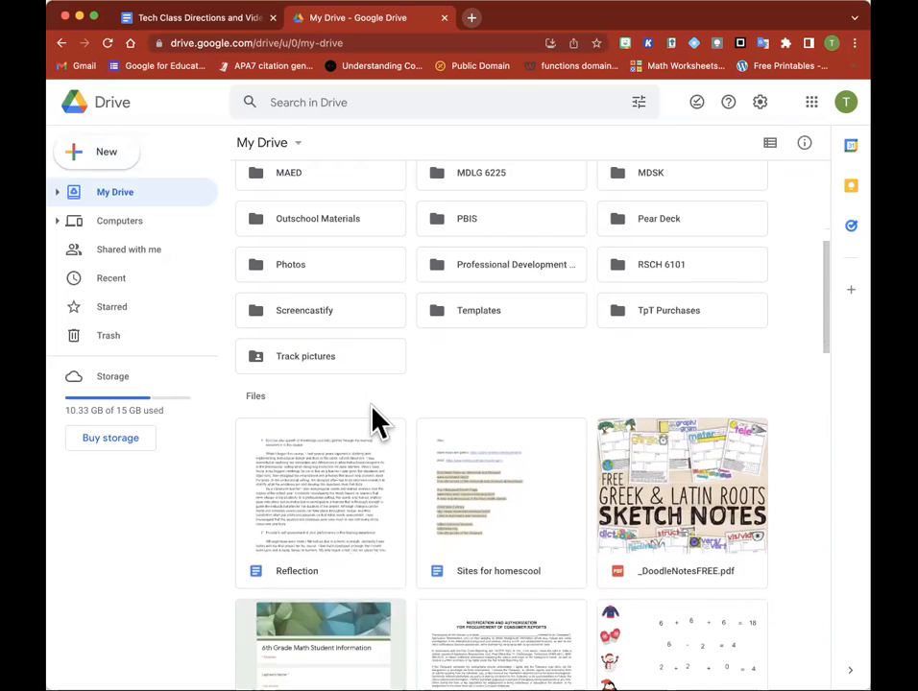
{"action": "scroll", "coordinate": [374, 419], "scroll_direction": "up", "scroll_amount": 1}
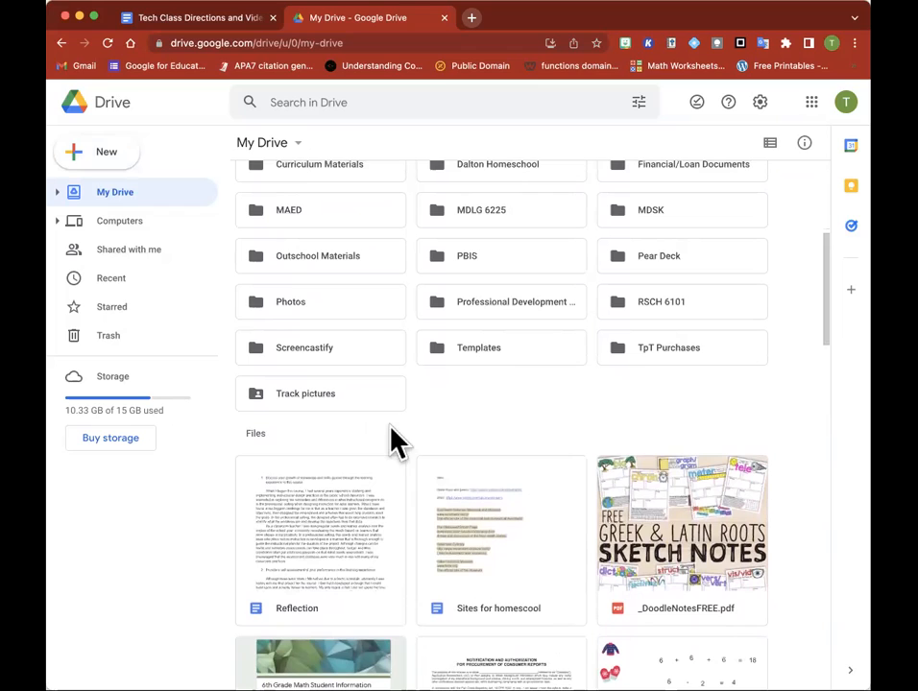
{"action": "left_click", "coordinate": [497, 549]}
{"action": "left_click_drag", "start_coordinate": [498, 550], "coordinate": [293, 280]}
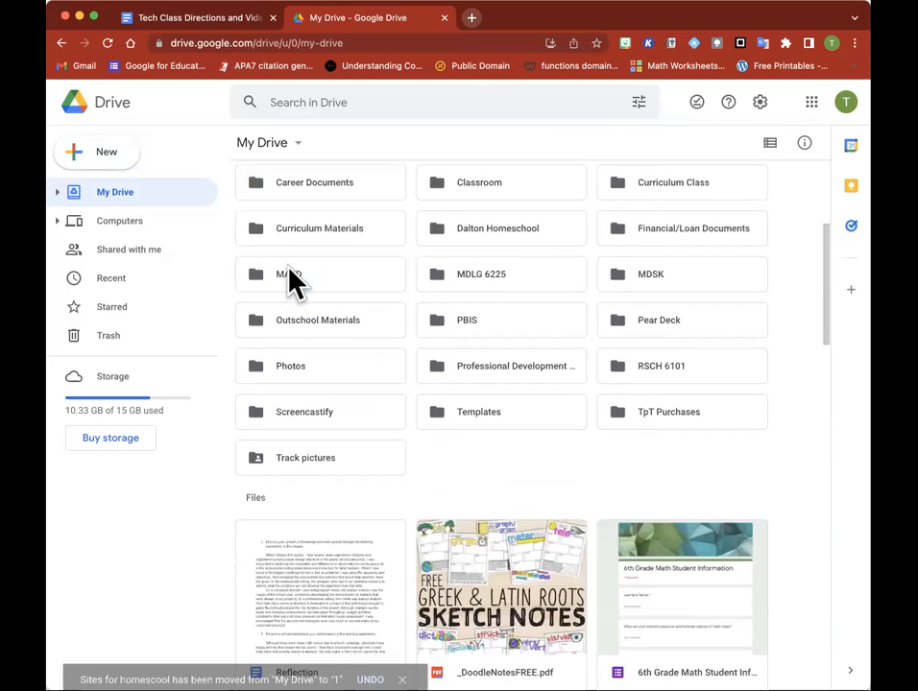
Open folder 1 to check its contents, and return to My Drive
{"action": "scroll", "coordinate": [292, 278], "scroll_direction": "up", "scroll_amount": 3}
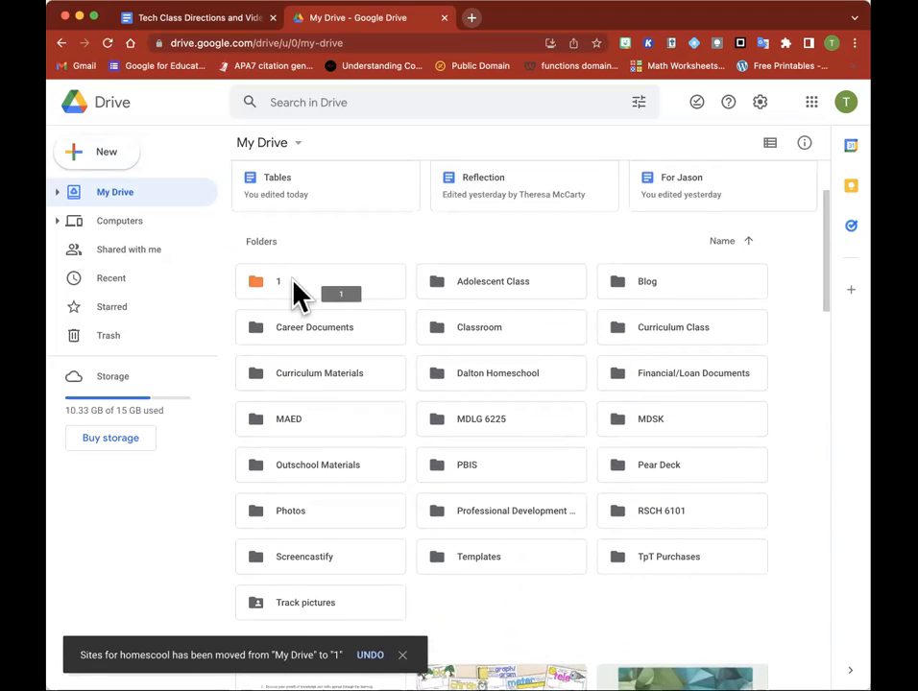
{"action": "double_click", "coordinate": [294, 281]}
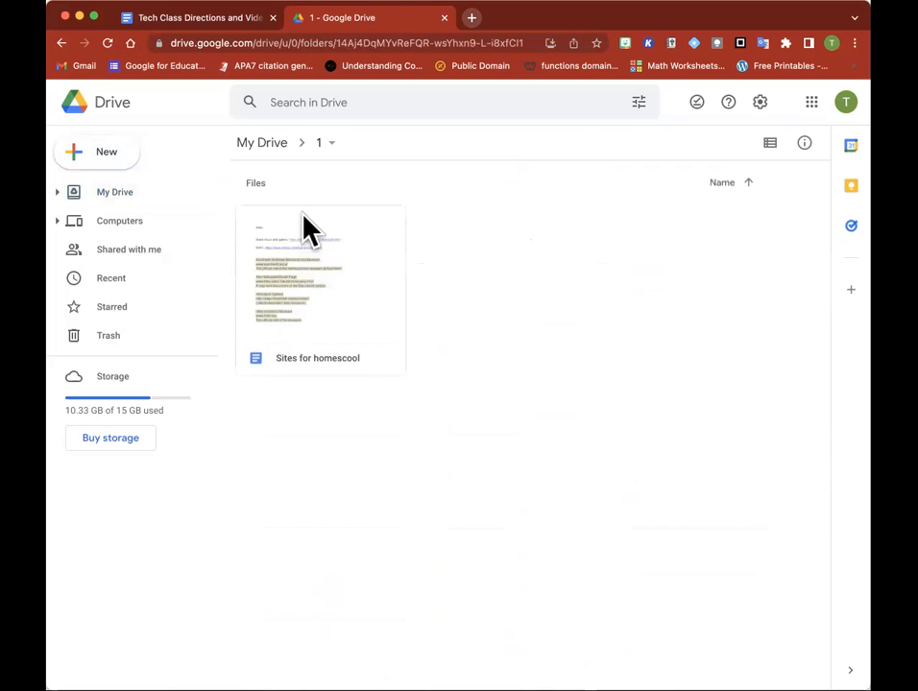
{"action": "left_click", "coordinate": [322, 144]}
{"action": "left_click", "coordinate": [325, 146]}
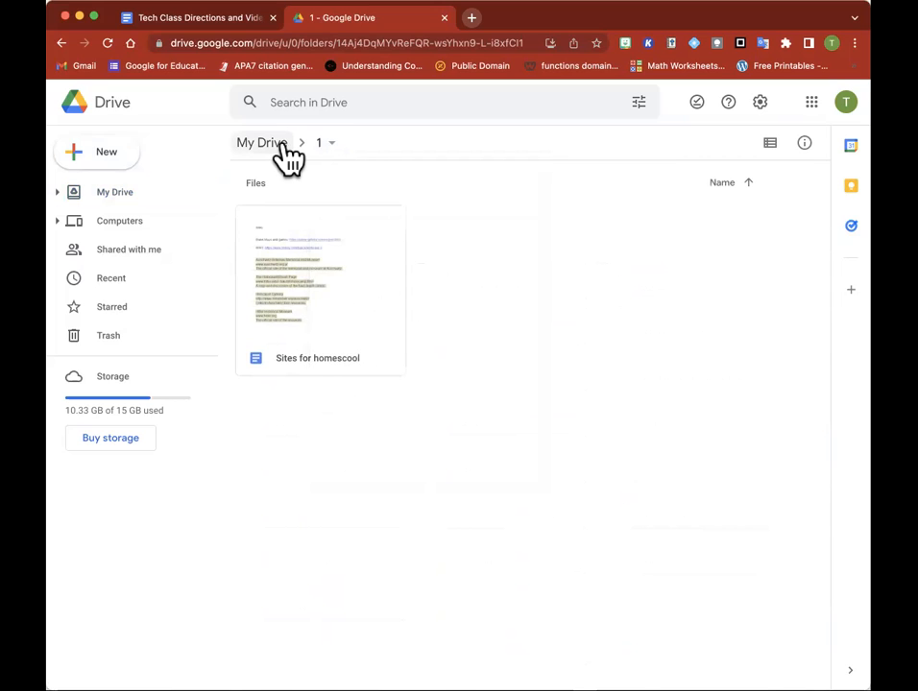
{"action": "left_click", "coordinate": [289, 144]}
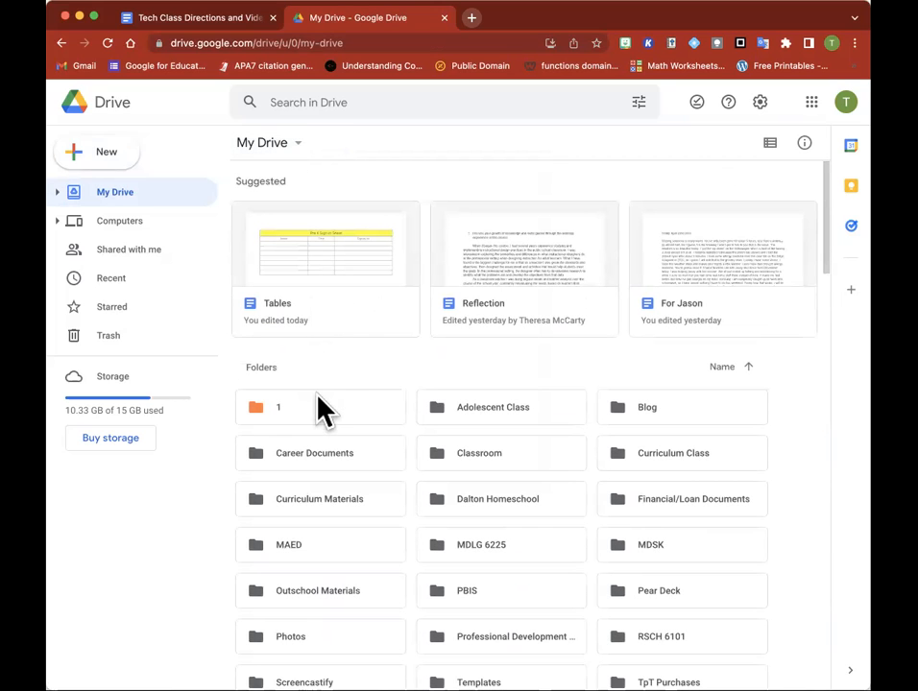
Create a subfolder named "1a" inside folder 1
{"action": "left_click_drag", "start_coordinate": [317, 420], "coordinate": [319, 419]}
{"action": "mouse_move", "coordinate": [309, 423]}
{"action": "left_mouse_down"}
{"action": "mouse_move", "coordinate": [280, 420]}
{"action": "mouse_move", "coordinate": [298, 419]}
{"action": "left_mouse_up"}
{"action": "double_click", "coordinate": [300, 417]}
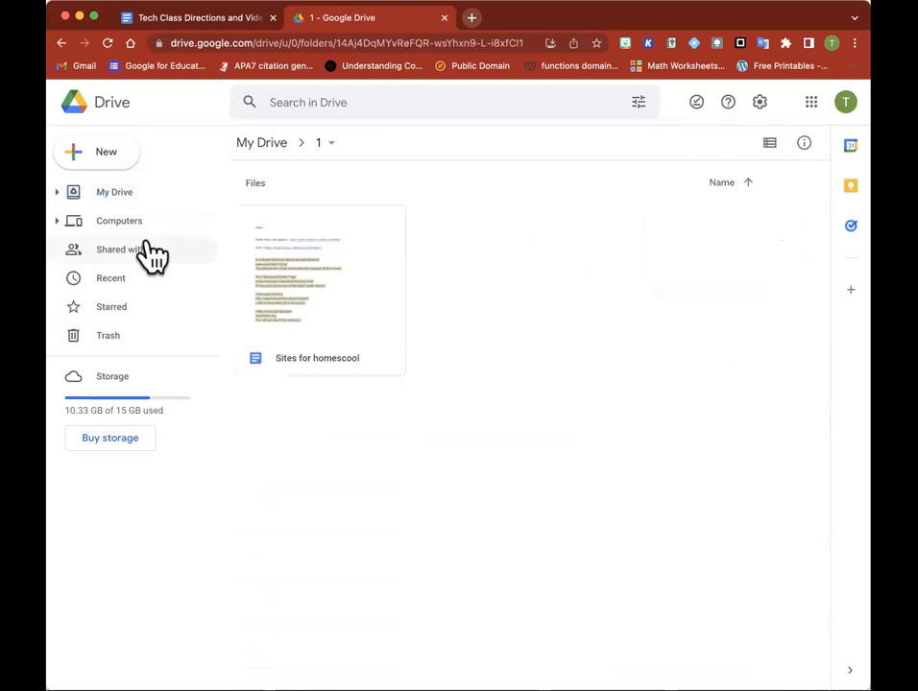
{"action": "left_click", "coordinate": [111, 156]}
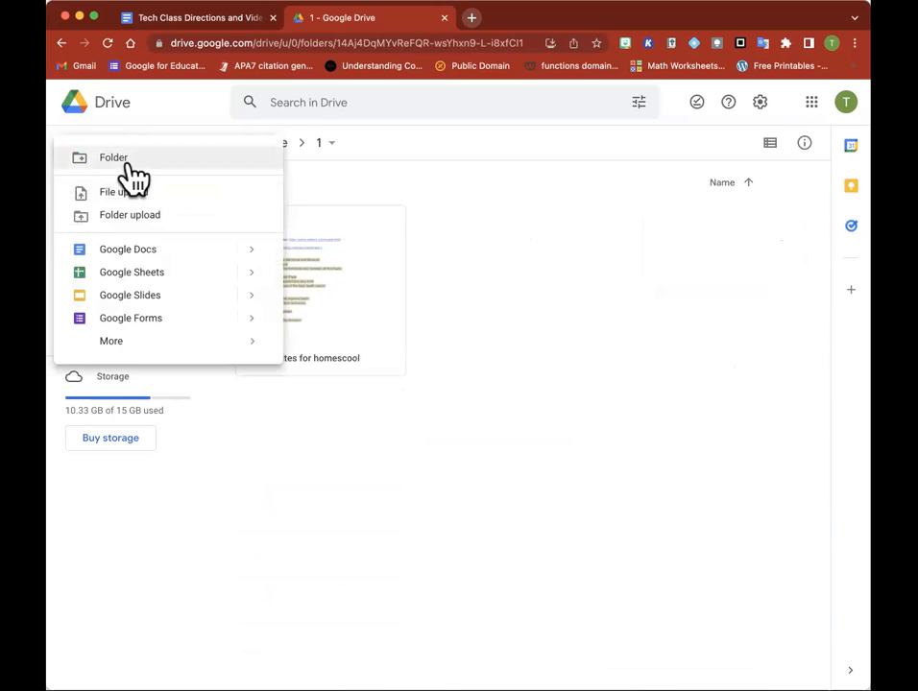
{"action": "left_click", "coordinate": [129, 165]}
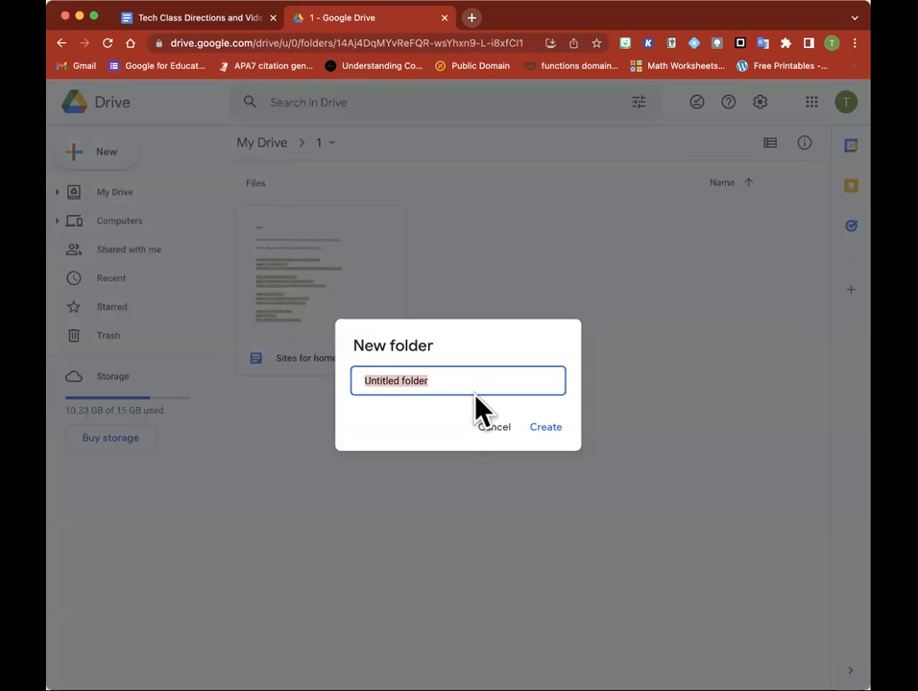
{"action": "type", "text": "!"}
{"action": "type", "text": "a"}
{"action": "left_click", "coordinate": [546, 427]}
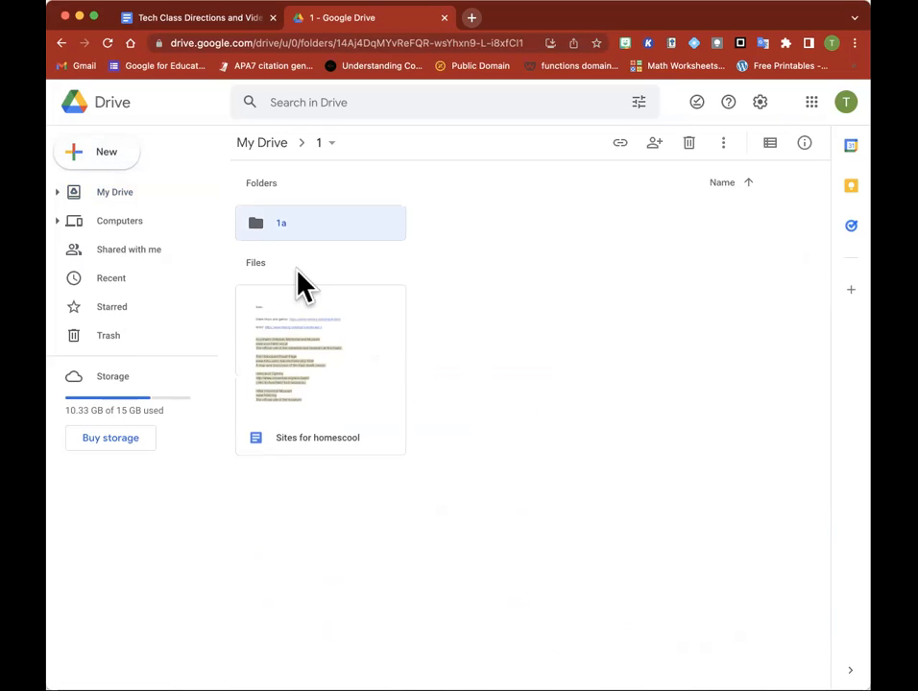
Open the suggested document "Tables" from My Drive in Google Docs and move it into folder 1 from within the document
{"action": "left_click", "coordinate": [274, 146]}
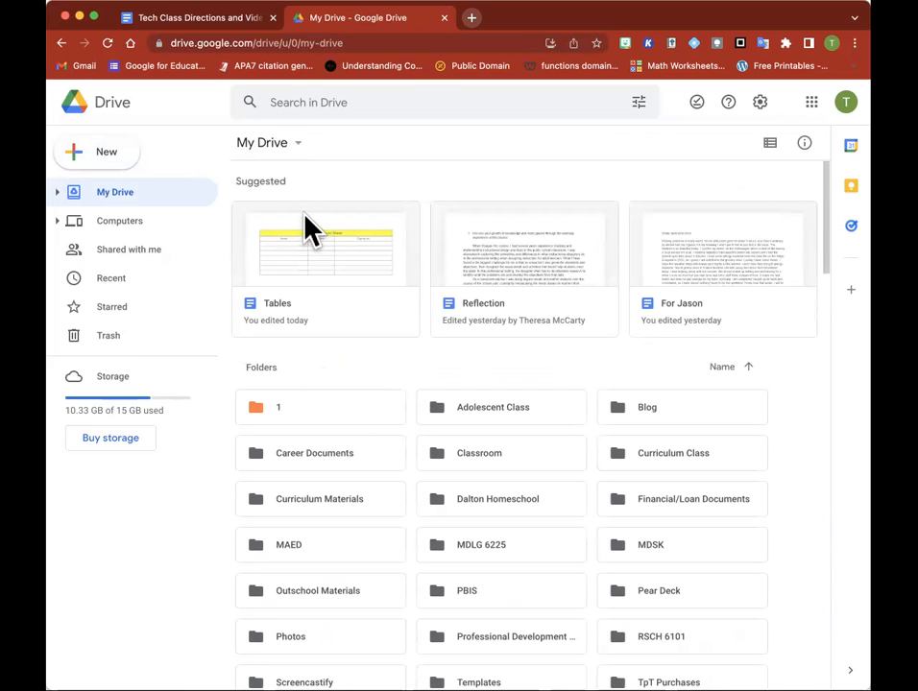
{"action": "left_click", "coordinate": [337, 306]}
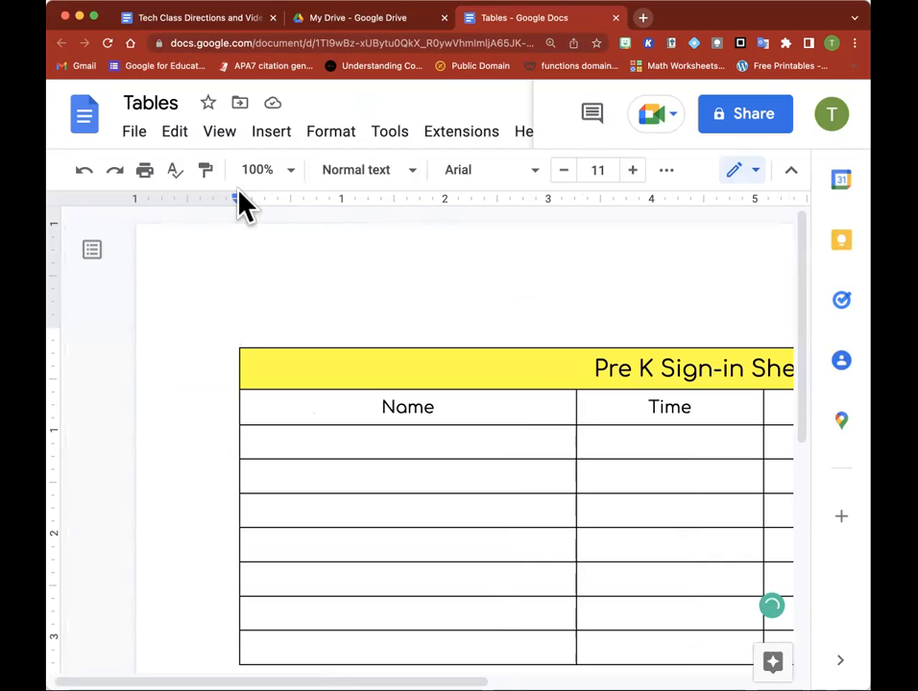
{"action": "left_click", "coordinate": [242, 109]}
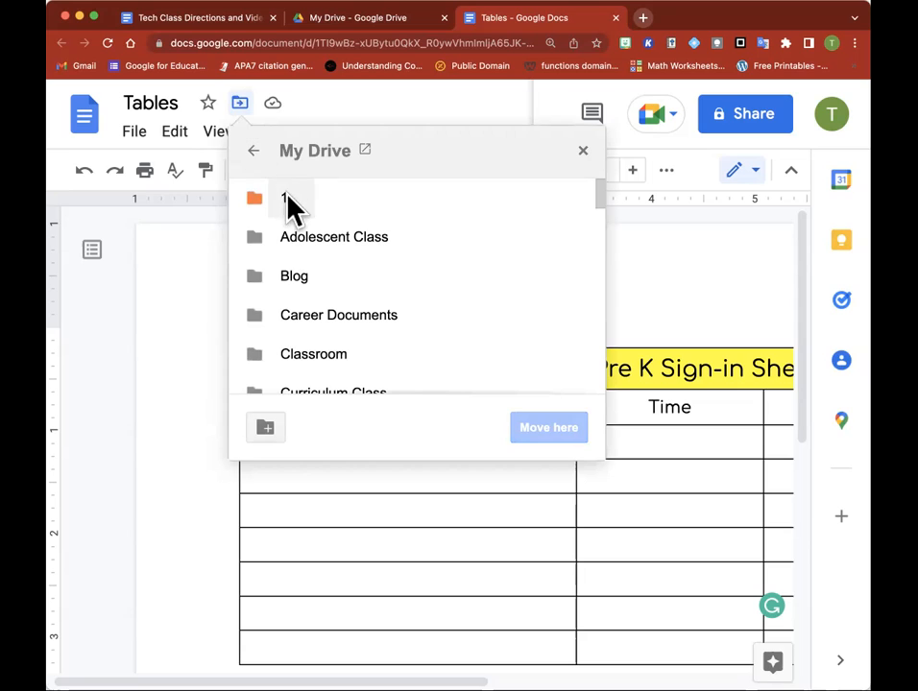
{"action": "left_click", "coordinate": [309, 208]}
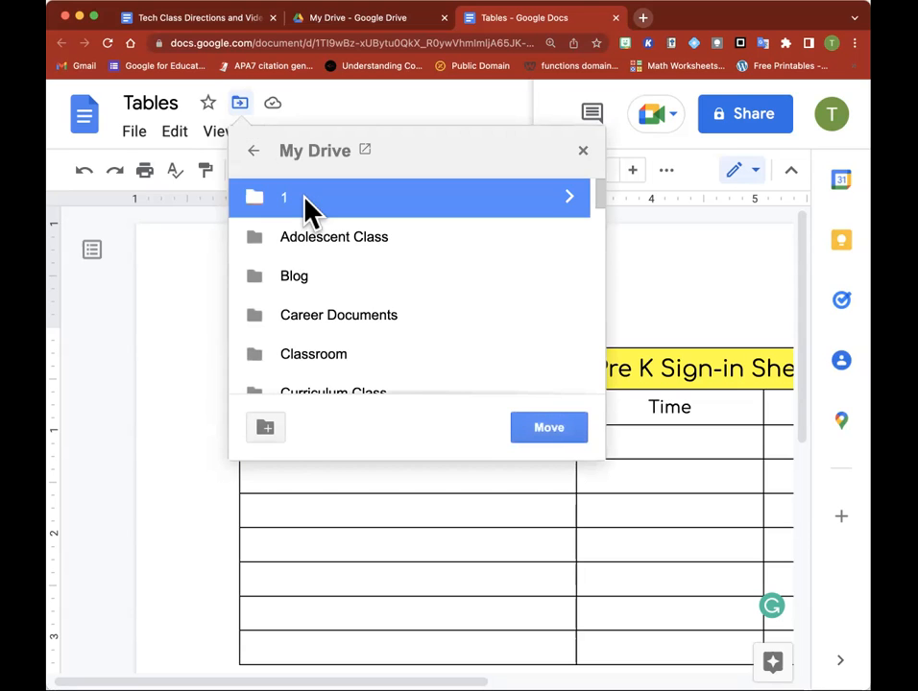
{"action": "left_click", "coordinate": [548, 432]}
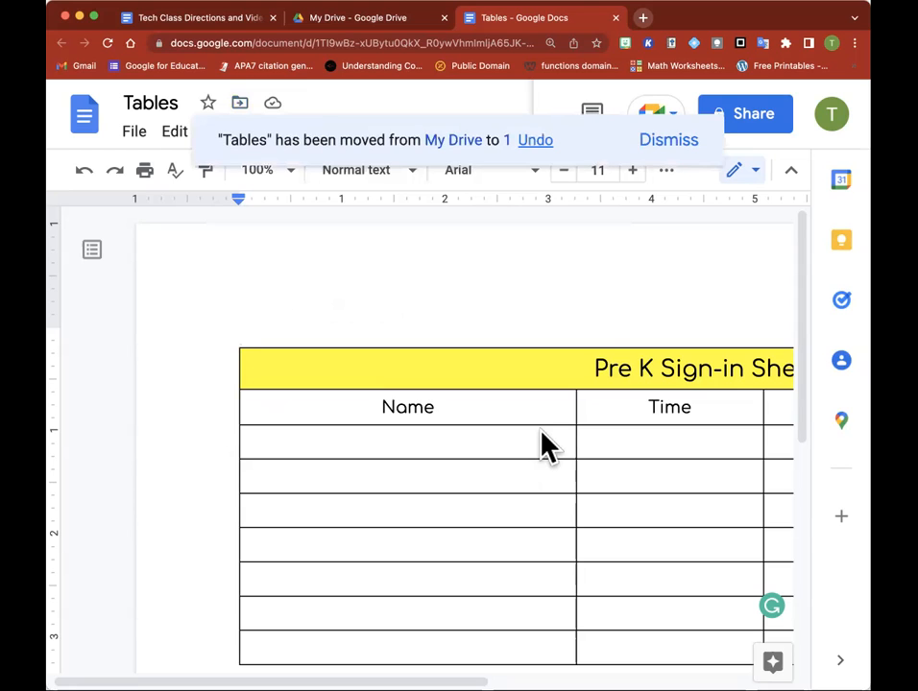